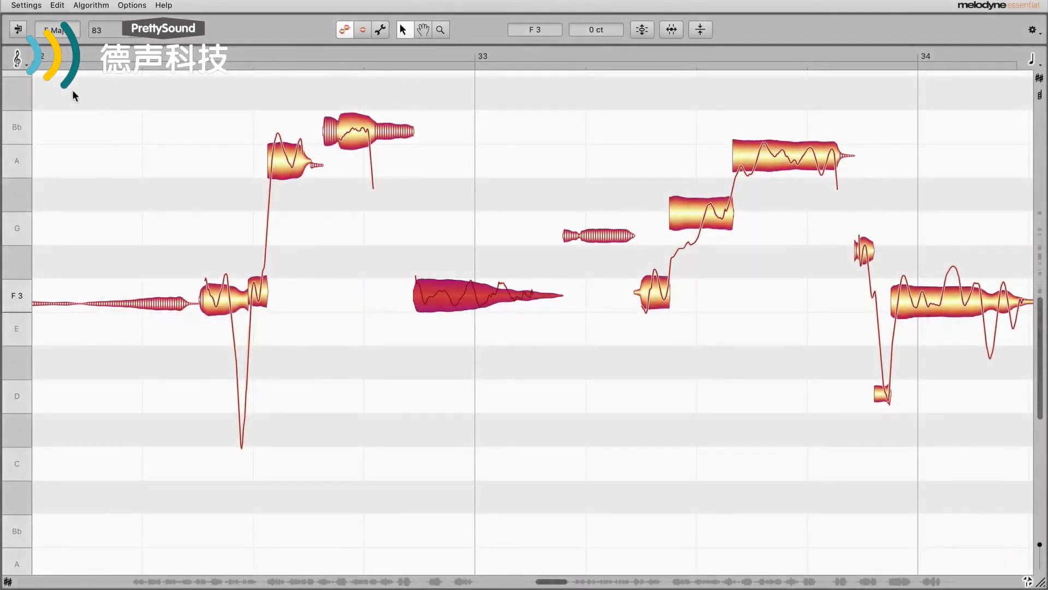
Step: Set the pitch grid to follow the song's chords and try moving the F 3 note before bar 33 on it
left_click(24, 64)
left_click(25, 131)
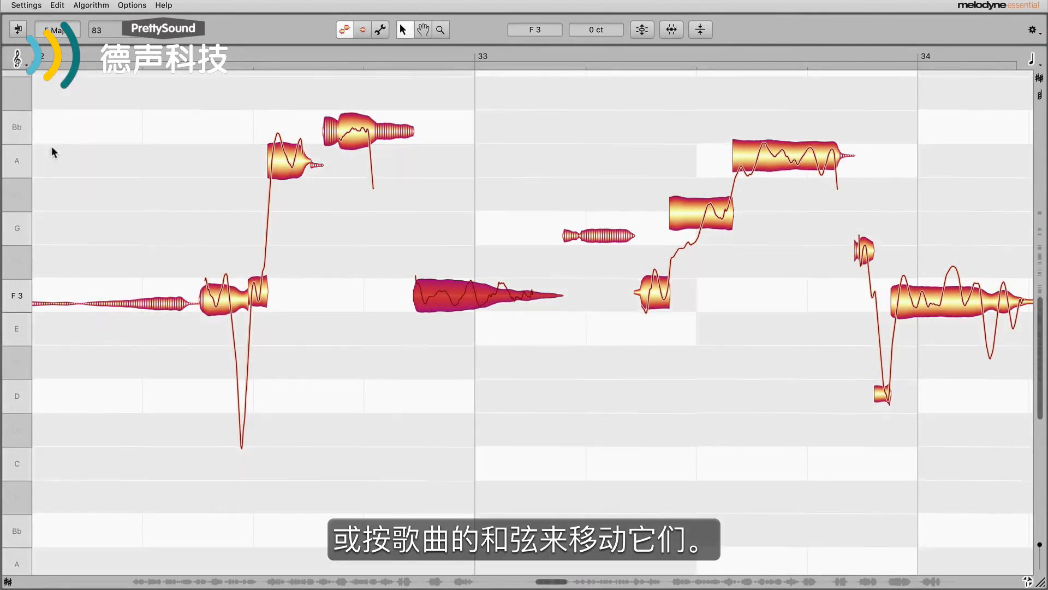
mouse_move(446, 289)
left_mouse_down()
mouse_move(446, 159)
mouse_move(444, 356)
mouse_move(444, 299)
left_mouse_up()
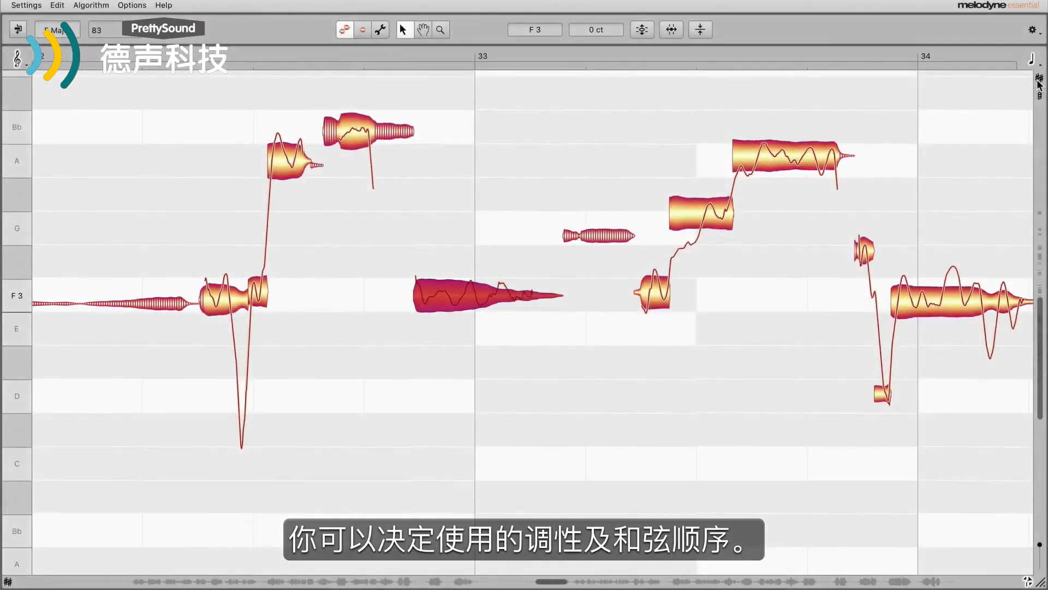
Step: Display the key track and the chord track above the note grid
left_click(1039, 79)
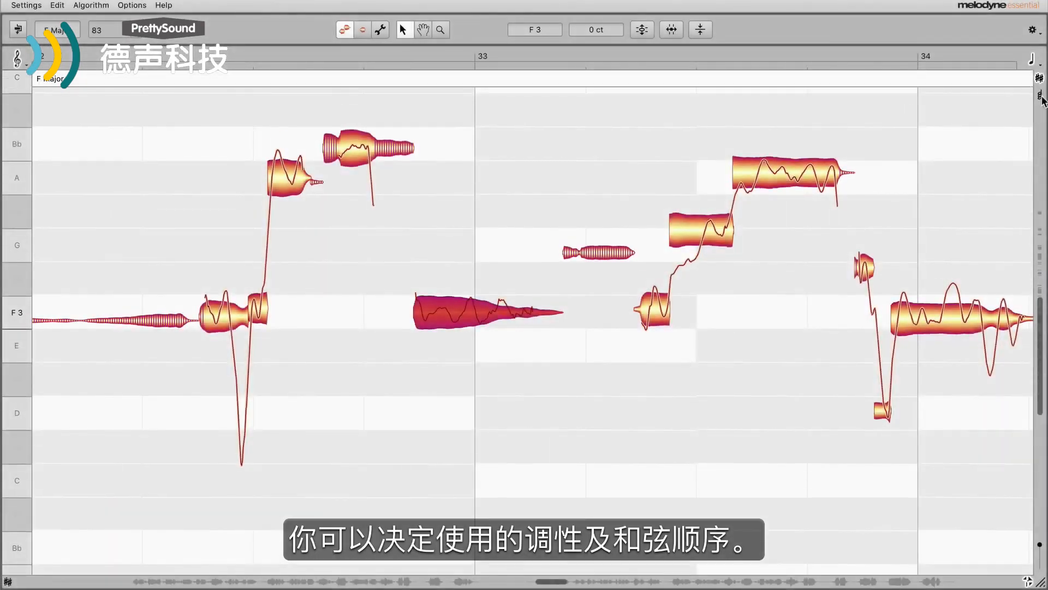
left_click(1040, 97)
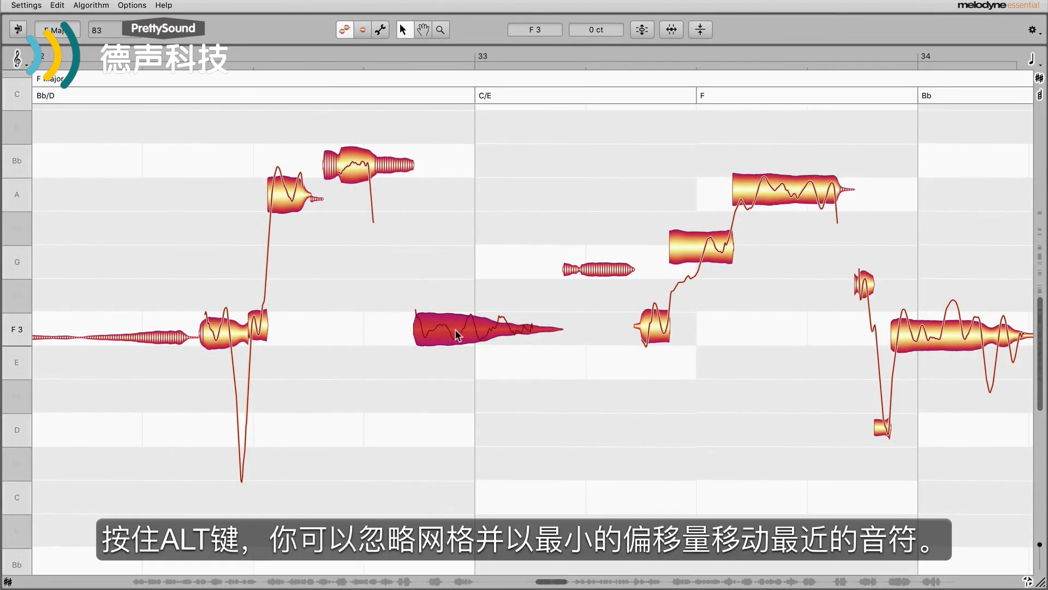
Step: Fine-tune the F 3 note before bar 33 to +2 ct, ignoring the pitch grid
key("alt")
mouse_move(455, 331)
left_mouse_down()
mouse_move(456, 309)
mouse_move(451, 329)
left_mouse_up()
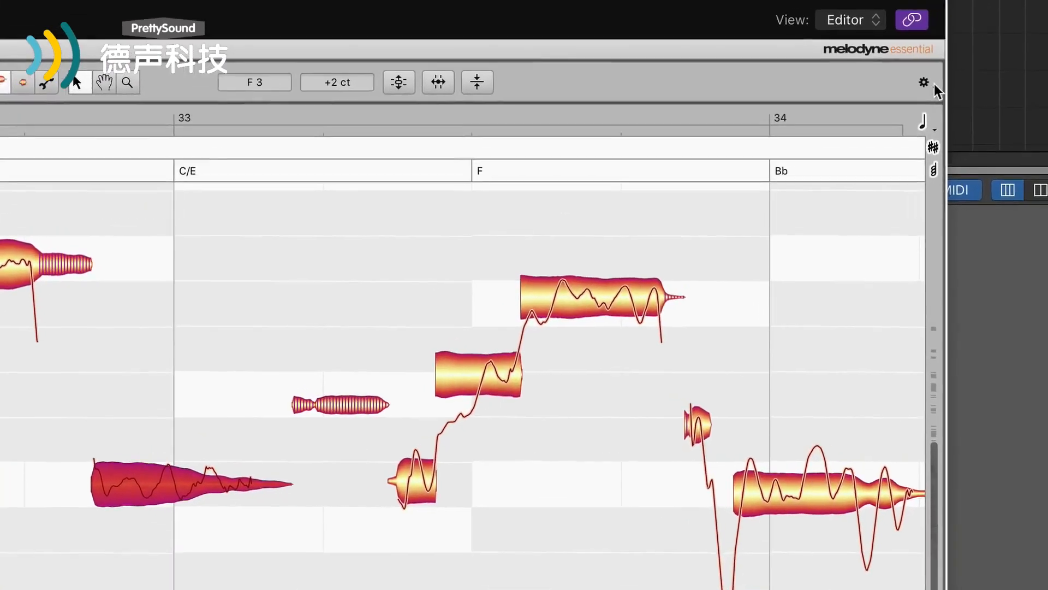
Step: Choose the sibilant display option in the editor's view options
left_click(1033, 30)
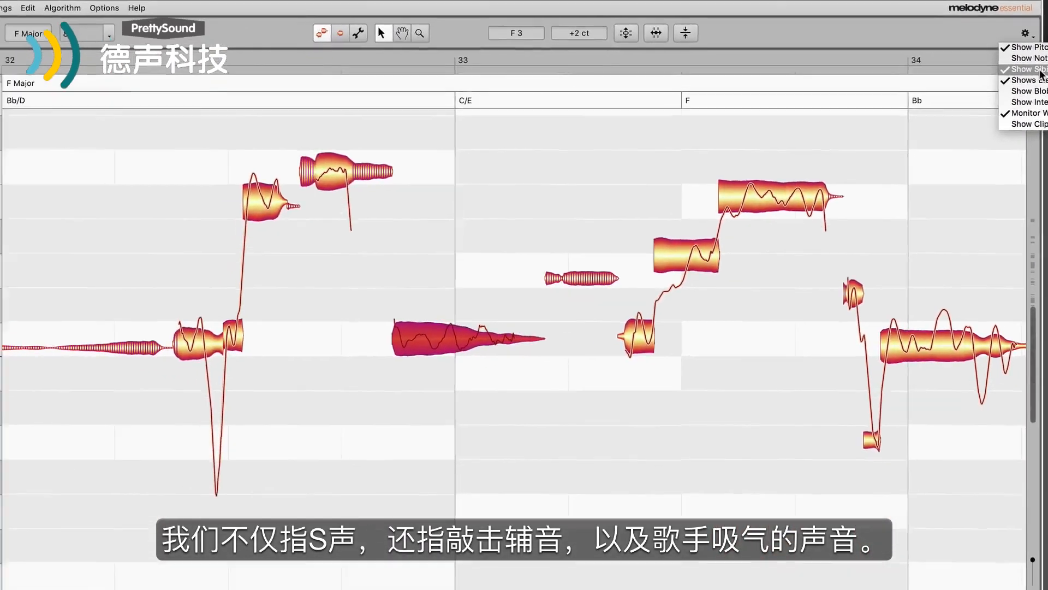
left_click(1029, 69)
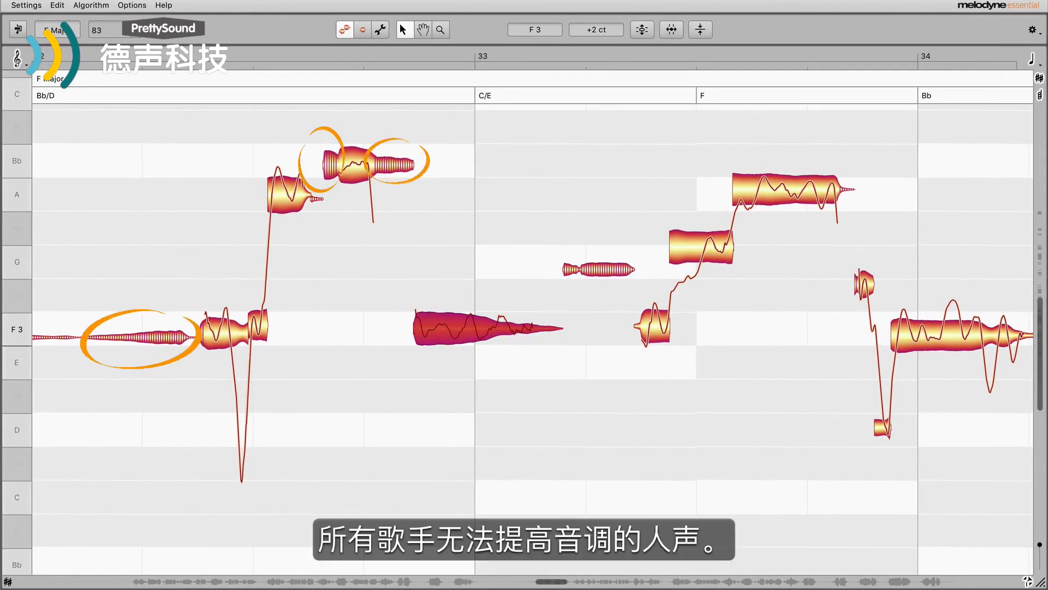
Step: Snap the highest note before bar 33 to Bb 3 at 0 ct and play back the passage
left_click_drag(364, 164, 390, 162)
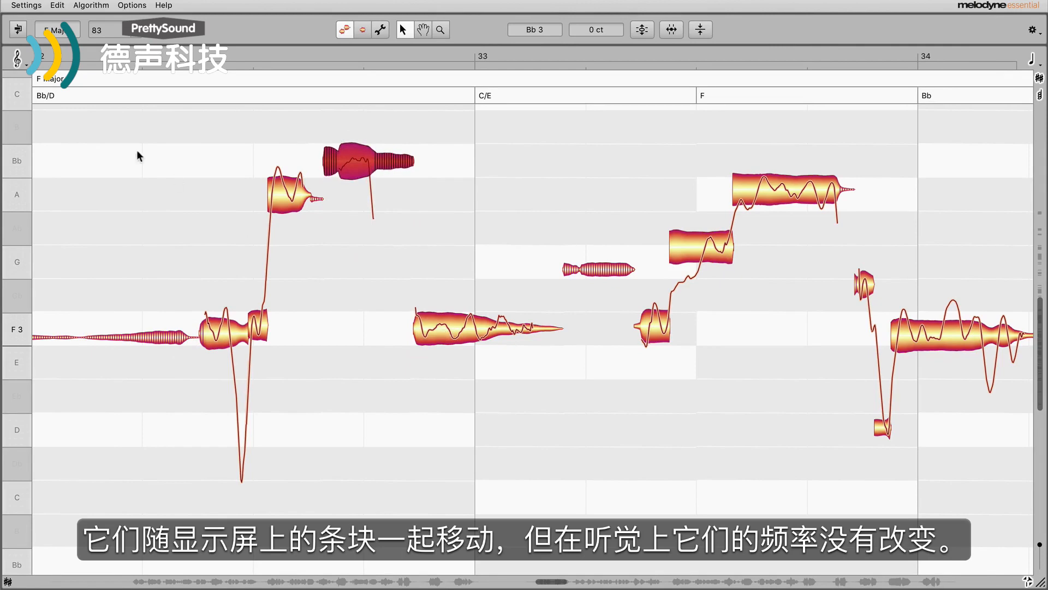
key("space")
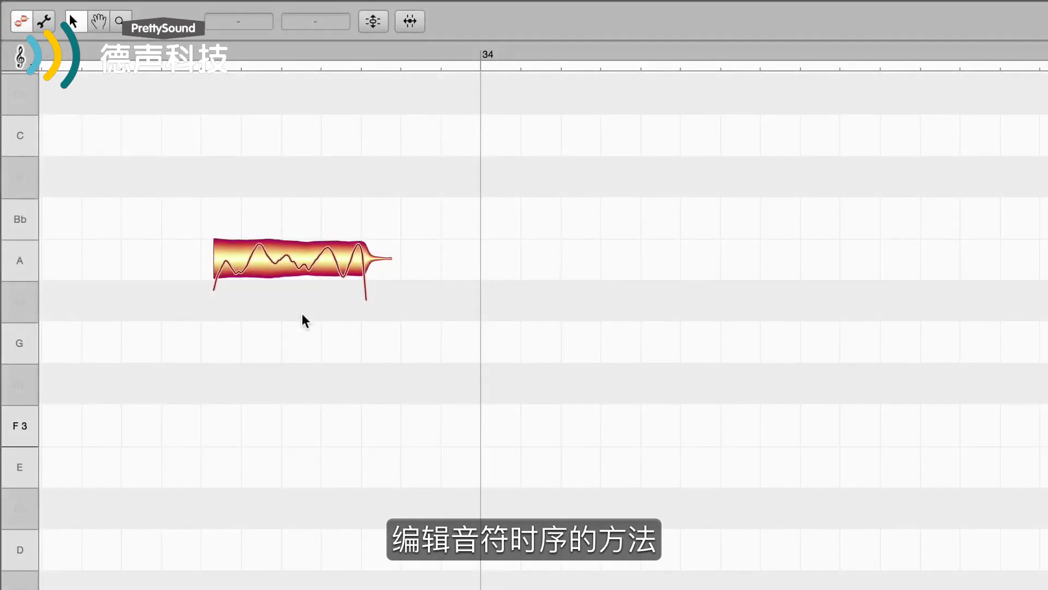
Step: Move the A 3 note before bar 34 along the time grid and shift it slightly earlier without grid snapping
left_click(294, 262)
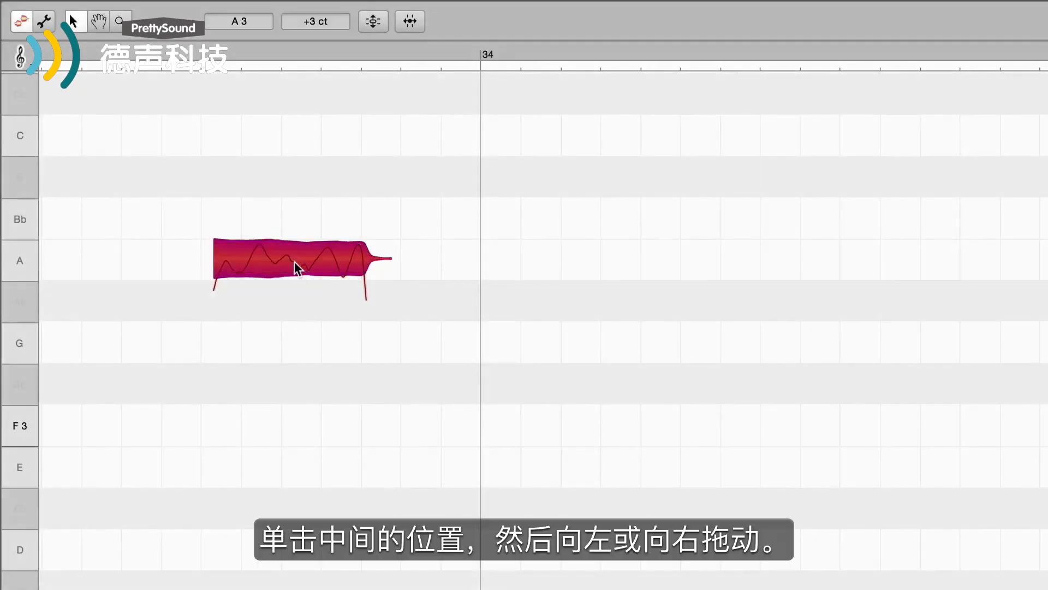
left_click_drag(293, 262, 316, 264)
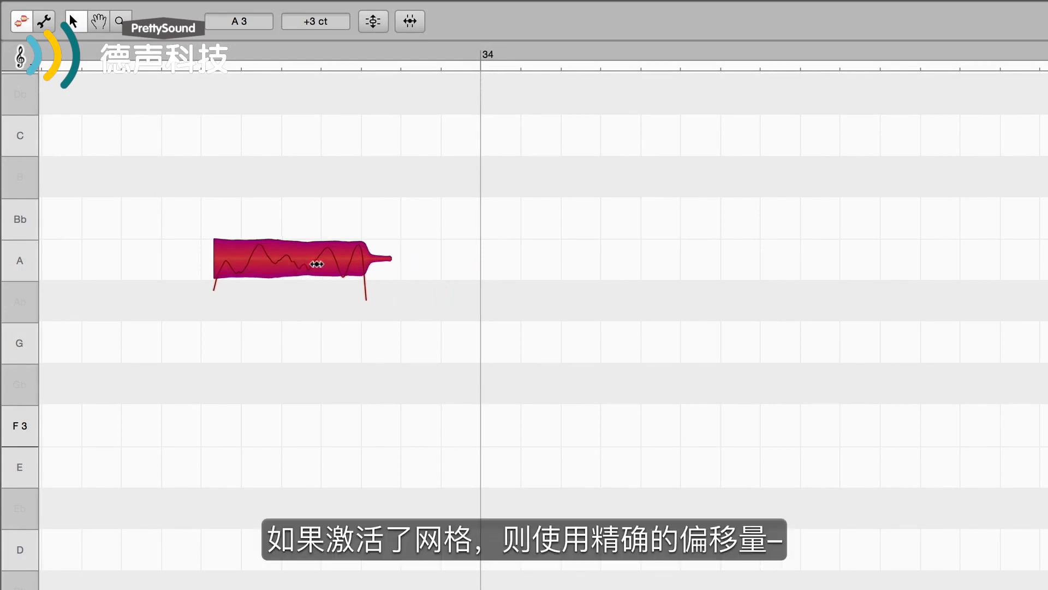
key("alt")
mouse_move(317, 264)
left_mouse_down()
mouse_move(289, 266)
mouse_move(302, 269)
left_mouse_up()
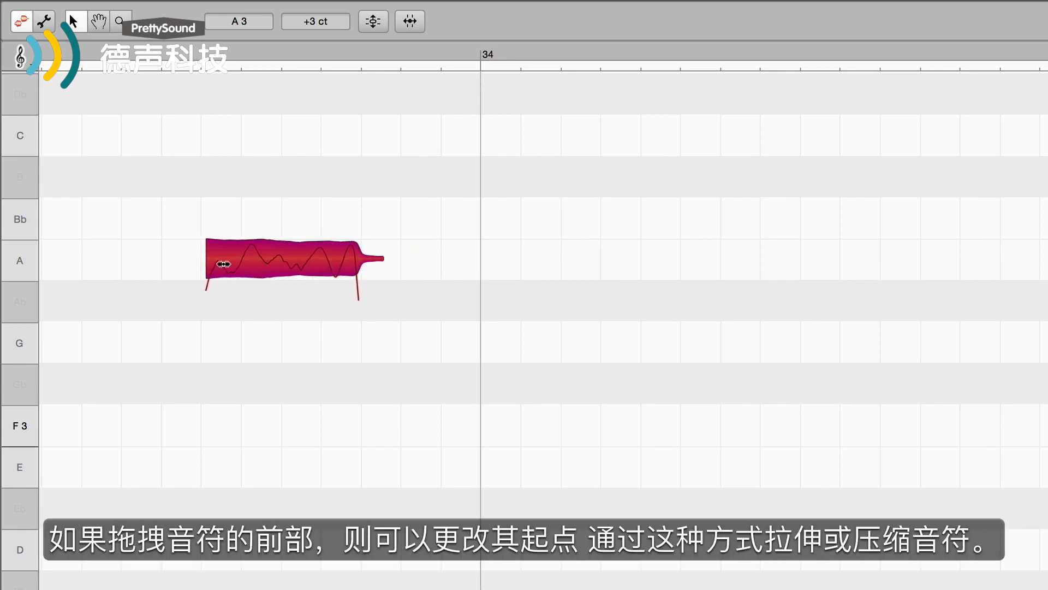
Step: Compress the A 3 note before bar 34 by moving its start later and its end earlier
left_click_drag(210, 261, 232, 263)
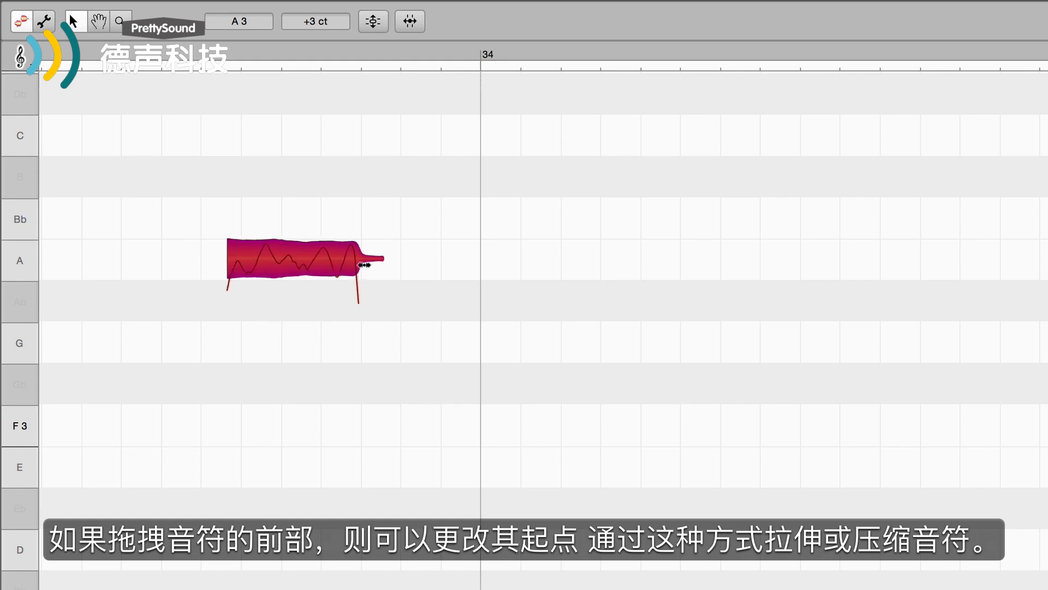
left_click_drag(364, 265, 338, 261)
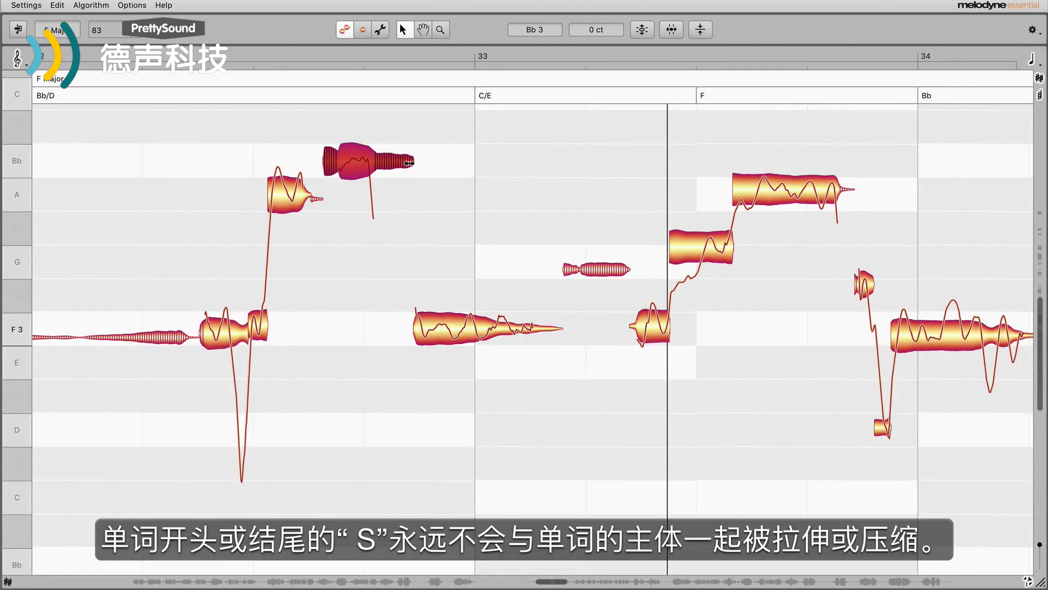
Step: Lengthen the Bb 3 note before bar 33 at its end and shorten the end of the sibilant note on G
mouse_move(410, 163)
left_mouse_down()
mouse_move(466, 175)
mouse_move(418, 176)
left_mouse_up()
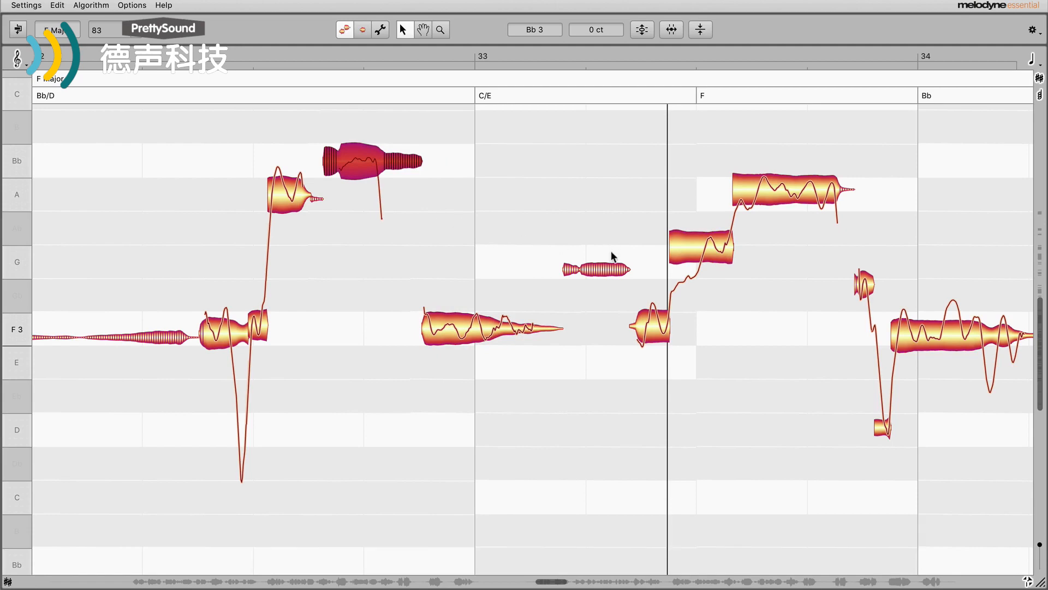
left_click(624, 269)
mouse_move(623, 269)
left_mouse_down()
mouse_move(594, 269)
mouse_move(627, 274)
mouse_move(612, 274)
left_mouse_up()
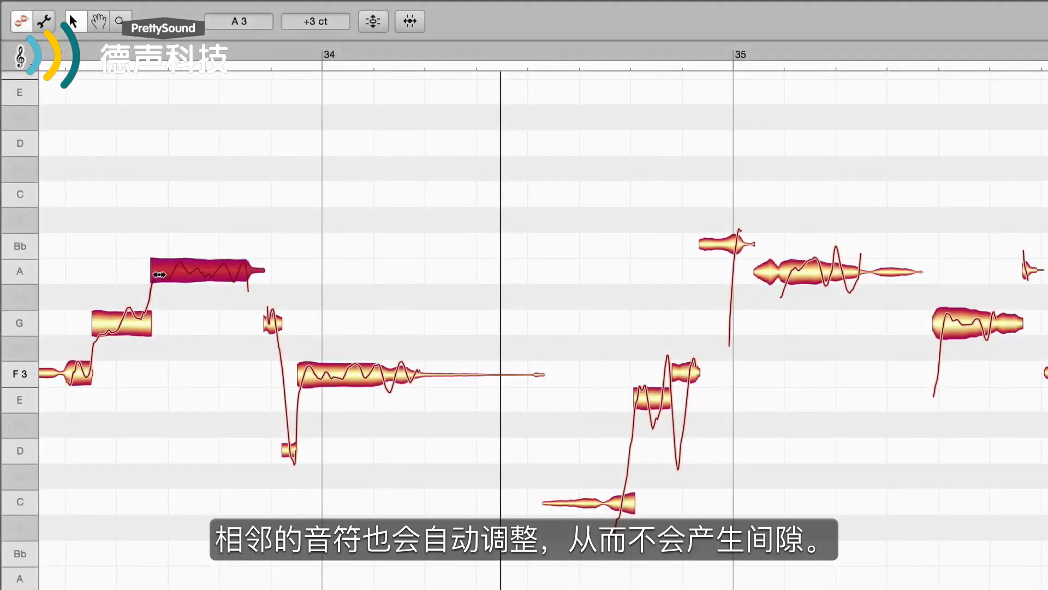
Step: Move the start of the A 3 note before bar 34 slightly later and raise its pitch toward Bb
mouse_move(158, 275)
left_mouse_down()
mouse_move(191, 277)
mouse_move(163, 284)
left_mouse_up()
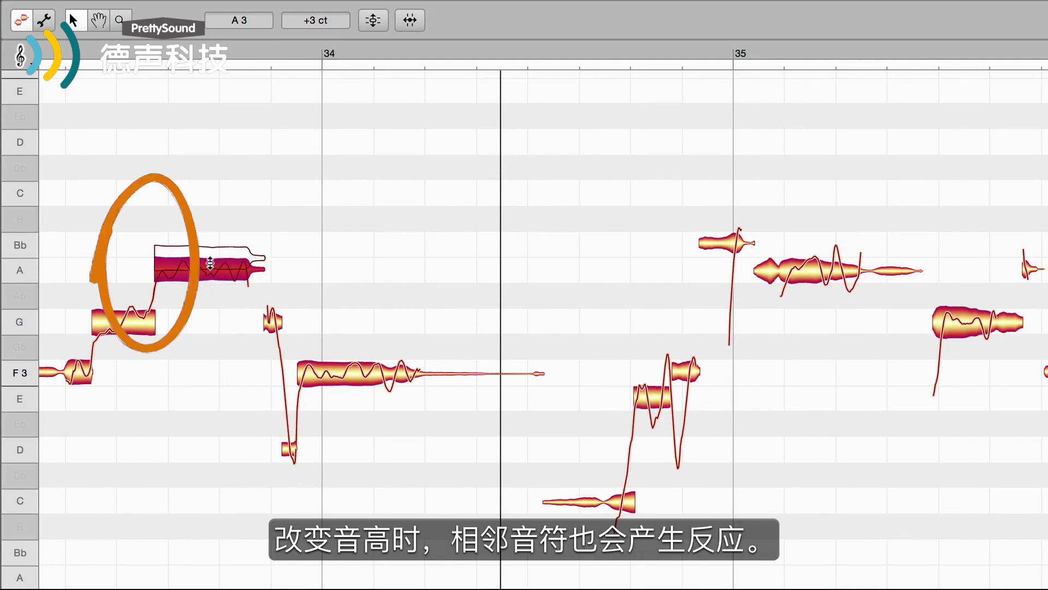
mouse_move(206, 275)
left_mouse_down()
mouse_move(206, 209)
mouse_move(207, 245)
left_mouse_up()
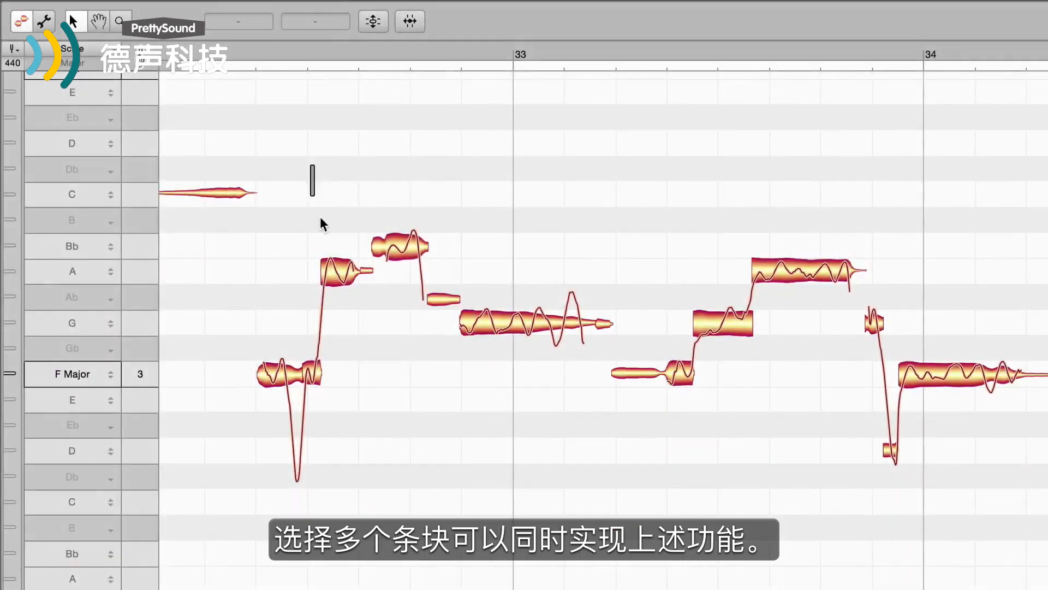
Step: Select the group of notes around bar 33 and move them all up in pitch together
left_click_drag(316, 213, 756, 517)
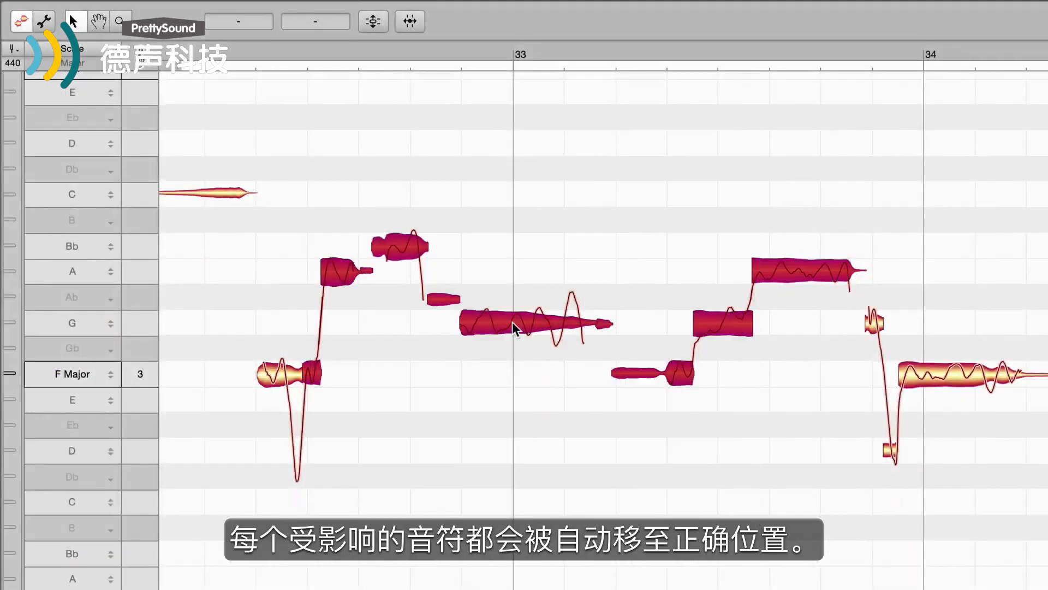
mouse_move(513, 327)
left_mouse_down()
mouse_move(513, 210)
mouse_move(513, 309)
left_mouse_up()
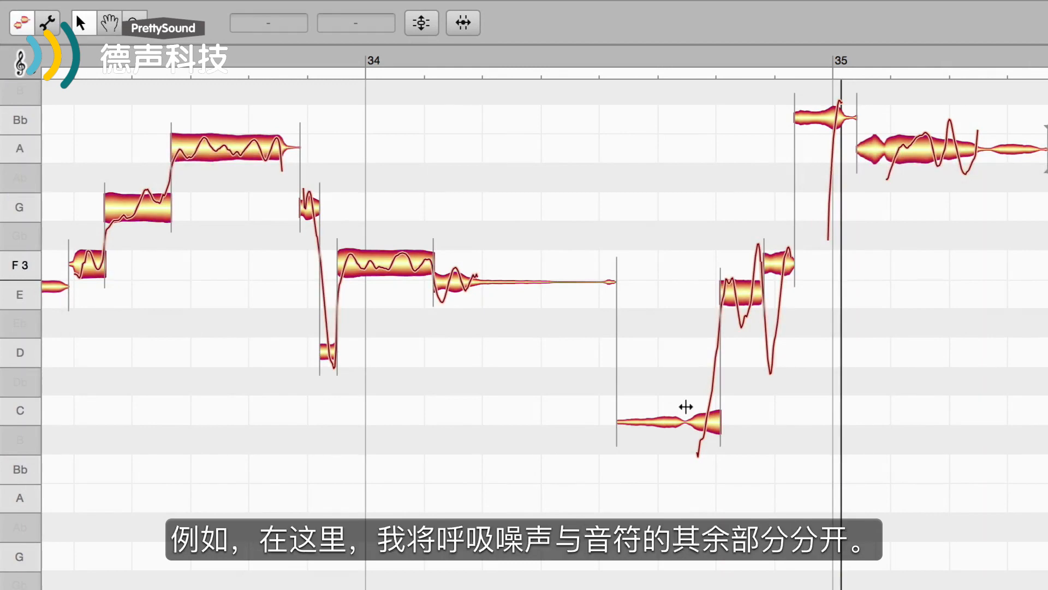
Step: Split the breath noise off the C 3 note before bar 35 and remove the separation in the F 3 note after bar 34
double_click(686, 407)
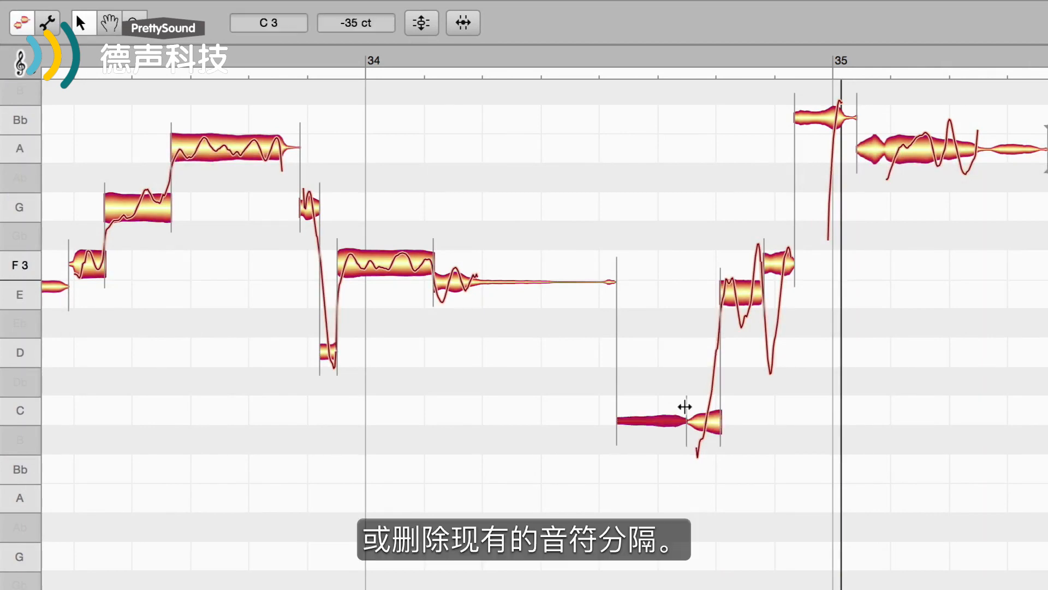
double_click(432, 245)
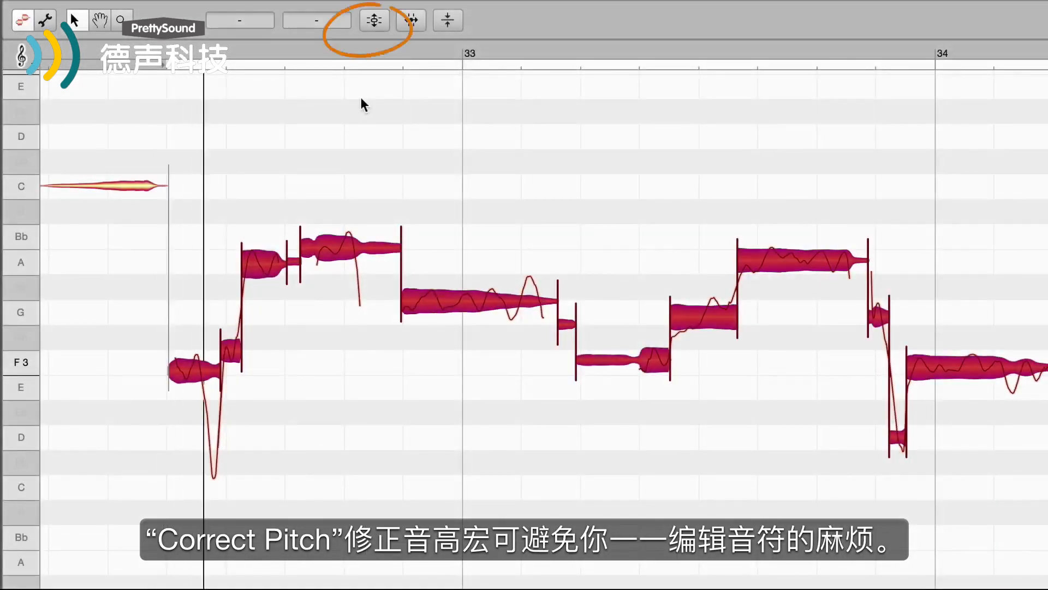
Step: Use Correct Pitch on the selected notes, setting Pitch Center to 100 % and increasing Pitch Drift
left_click(374, 20)
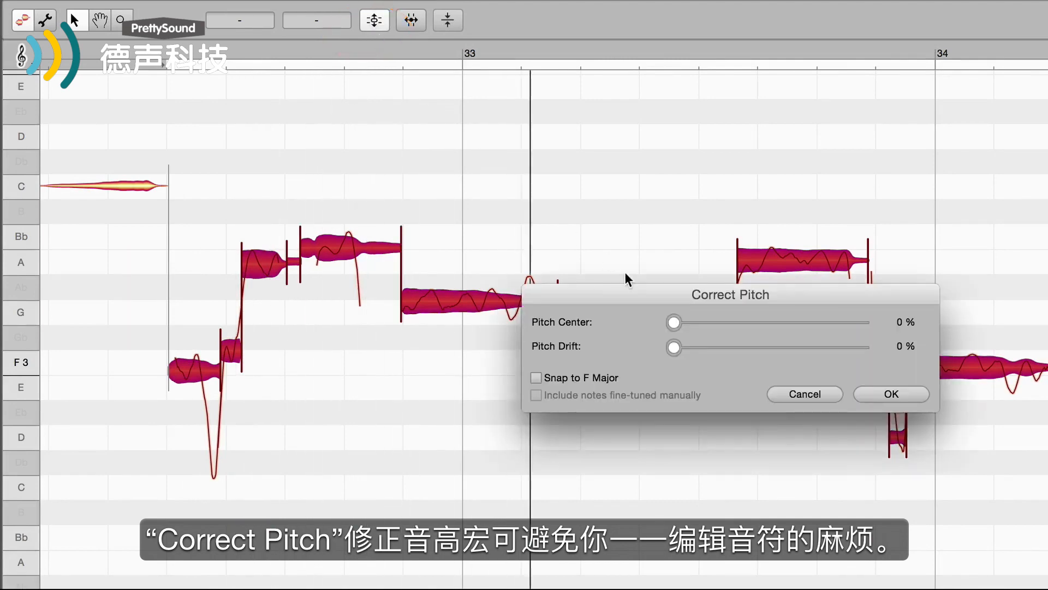
mouse_move(628, 303)
left_mouse_down()
mouse_move(438, 427)
mouse_move(431, 410)
left_mouse_up()
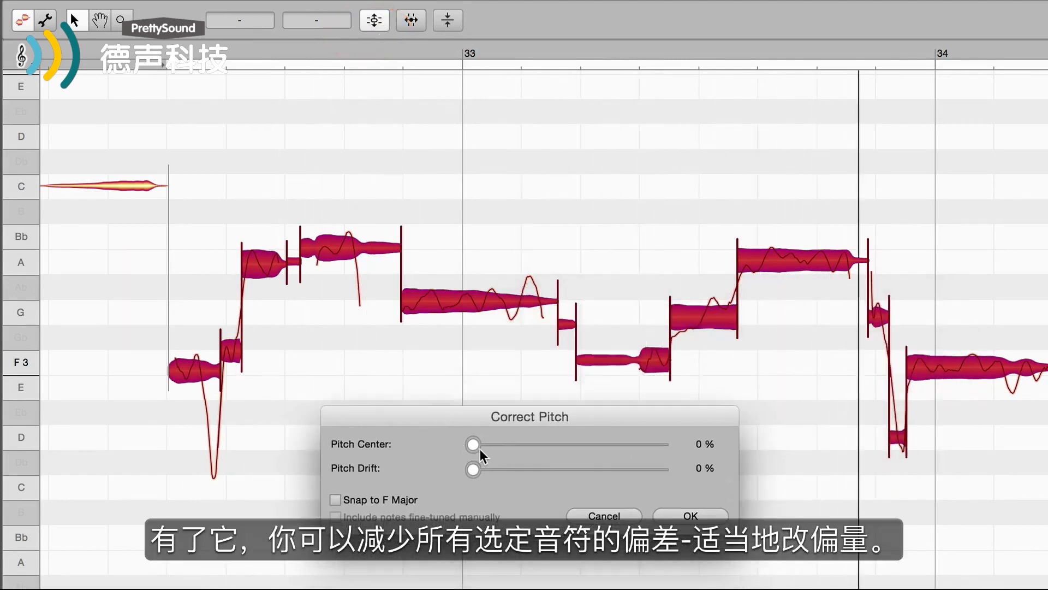
left_click_drag(474, 444, 675, 446)
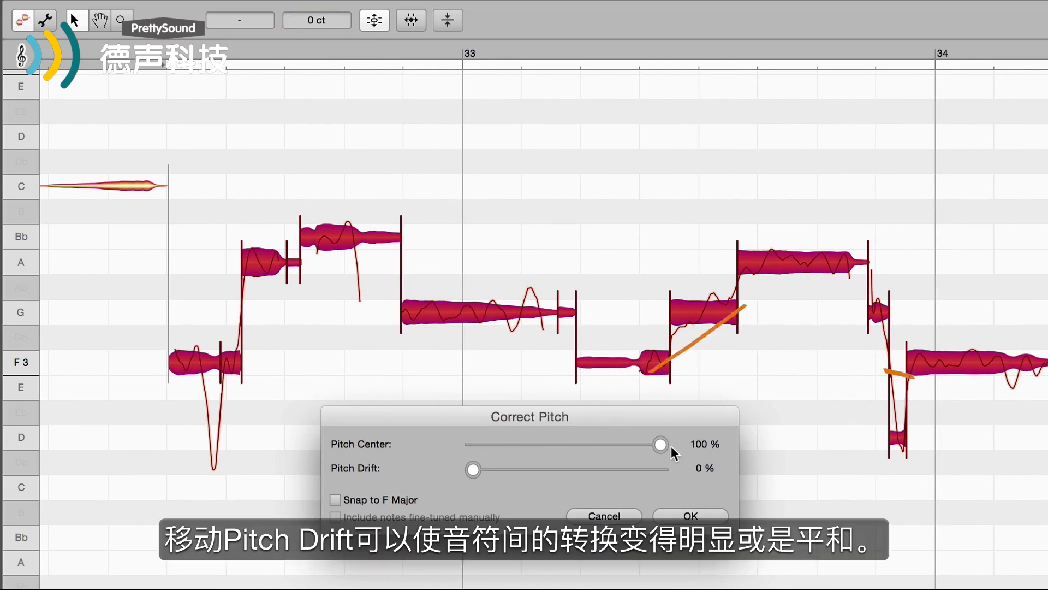
left_click_drag(477, 467, 669, 468)
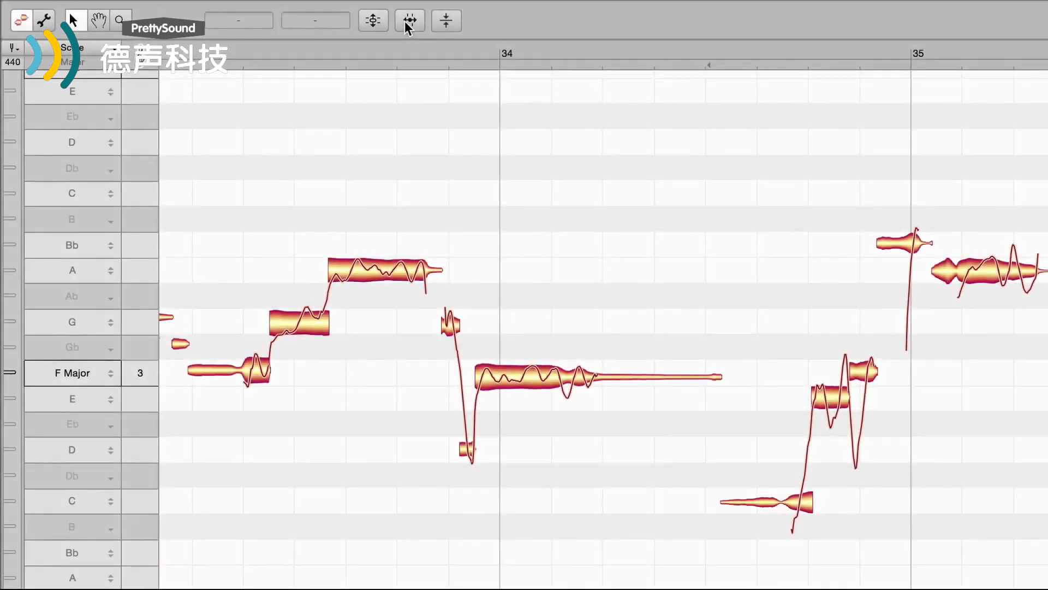
Step: Use Quantize Time with the Auto groove reference and increase its Intensity
left_click(409, 22)
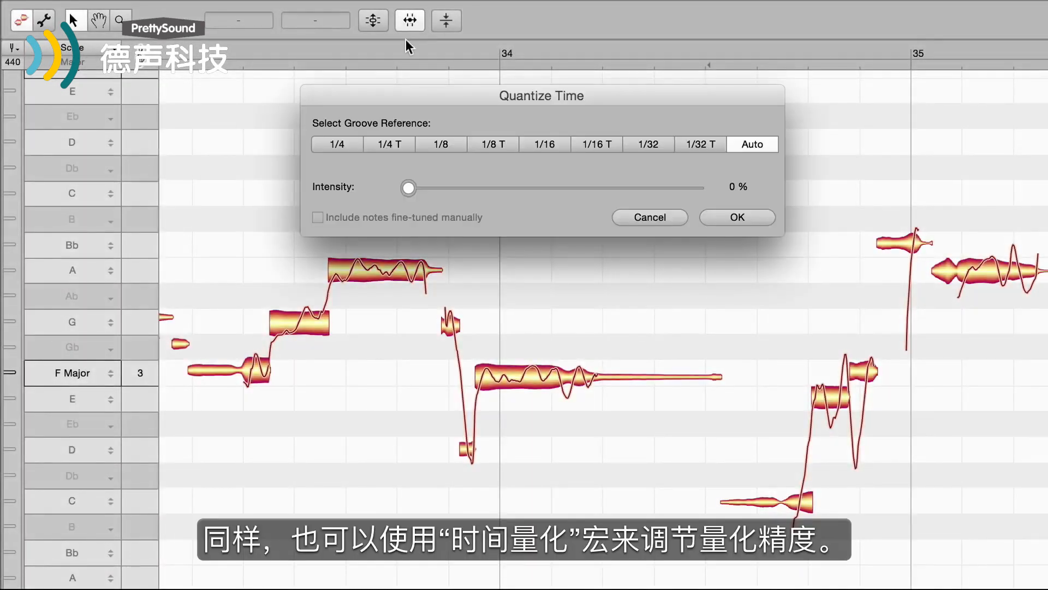
left_click_drag(408, 188, 624, 196)
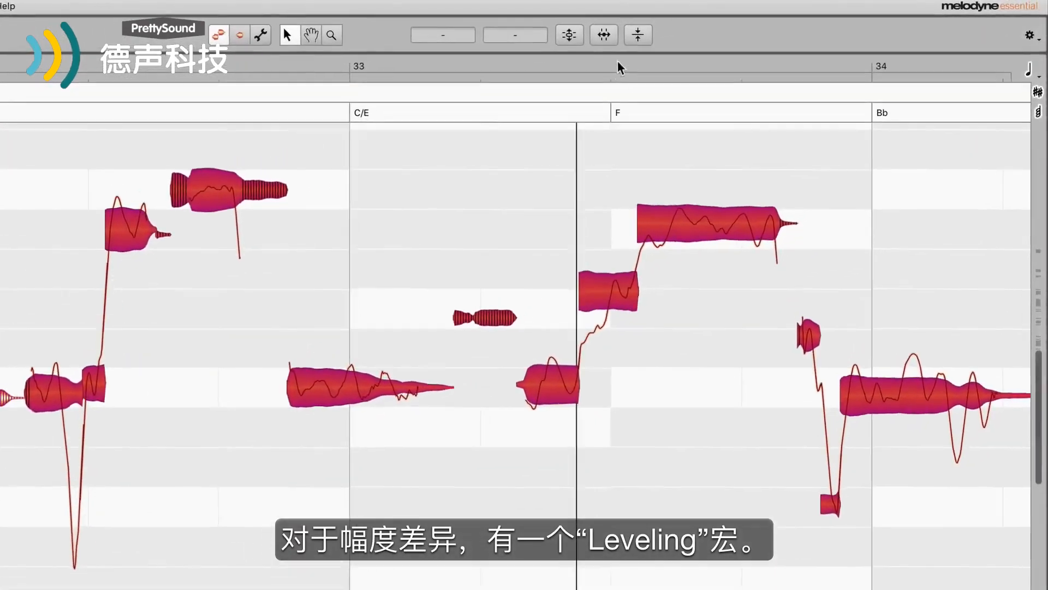
Step: Use the Leveling macro on the selected notes, making quiet notes louder by 100 % and increasing the reduction of loud notes
left_click(615, 34)
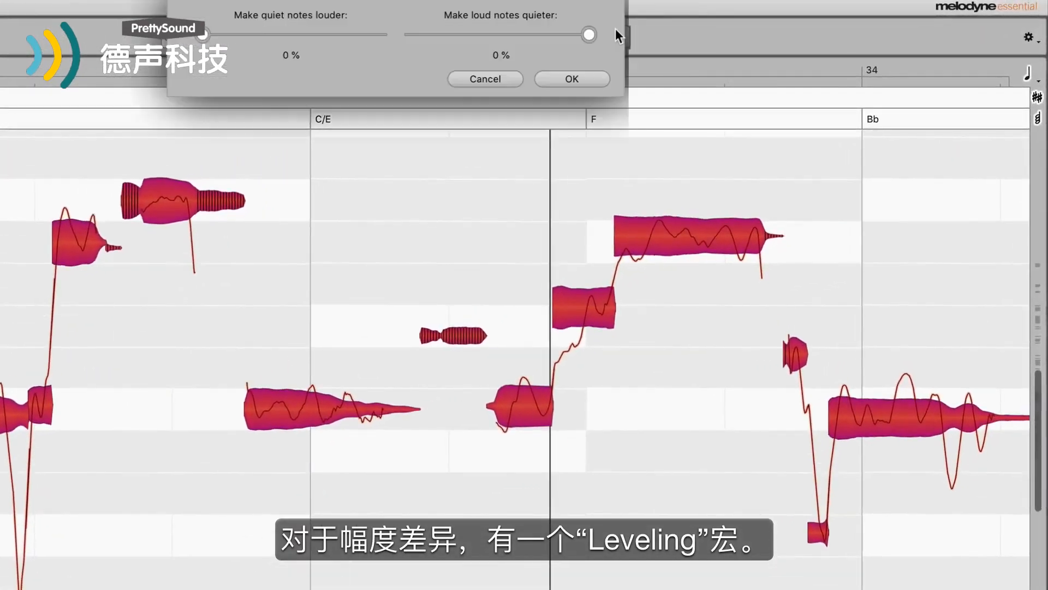
left_click_drag(280, 35, 311, 34)
left_click_drag(235, 34, 91, 38)
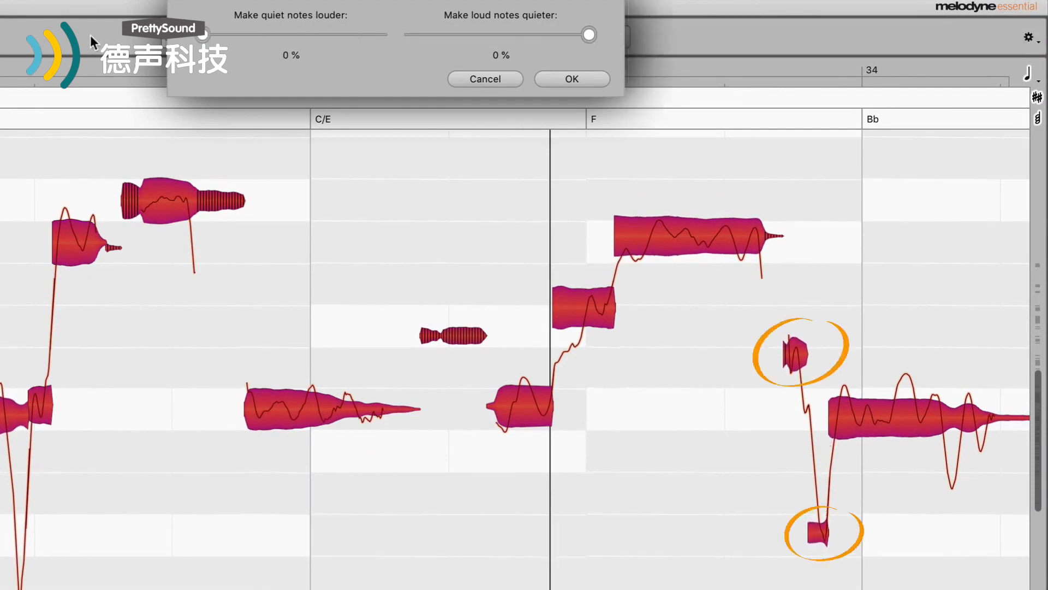
left_click_drag(252, 41, 373, 41)
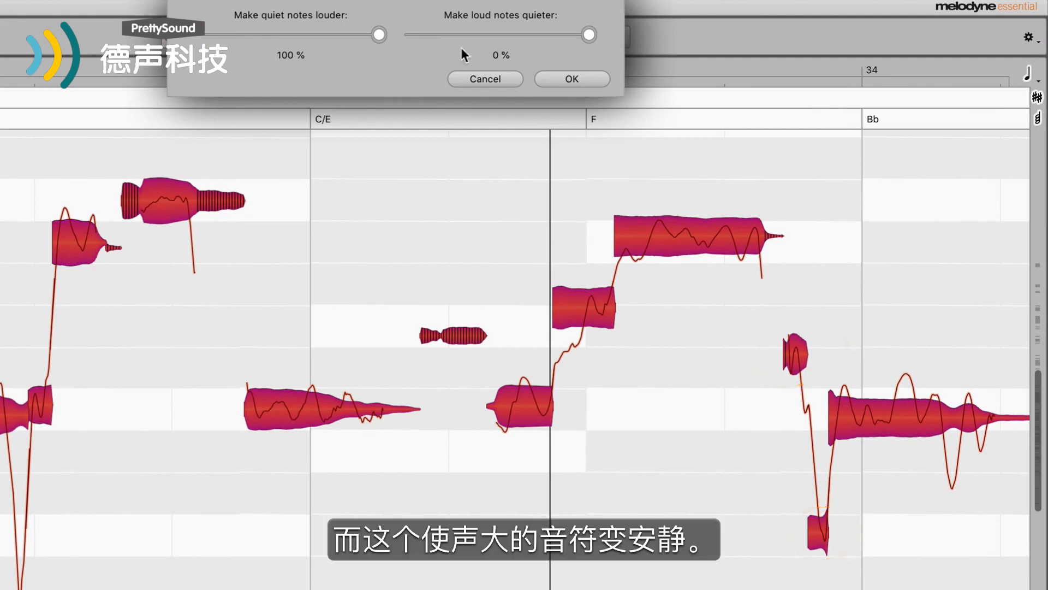
left_click_drag(586, 36, 410, 67)
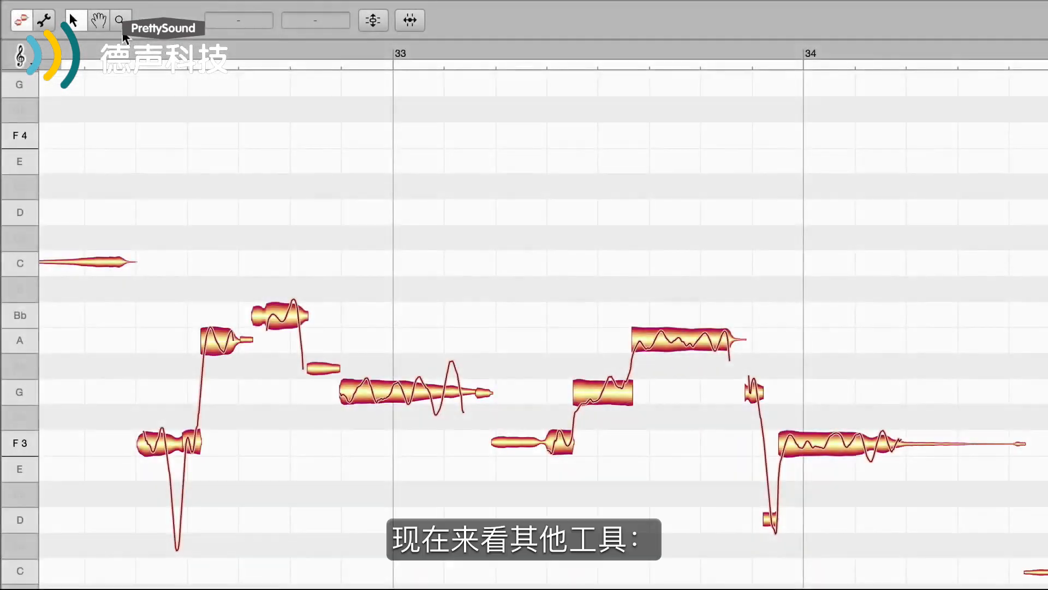
Step: Pan the note editor view horizontally and vertically with the hand tool
left_click(98, 22)
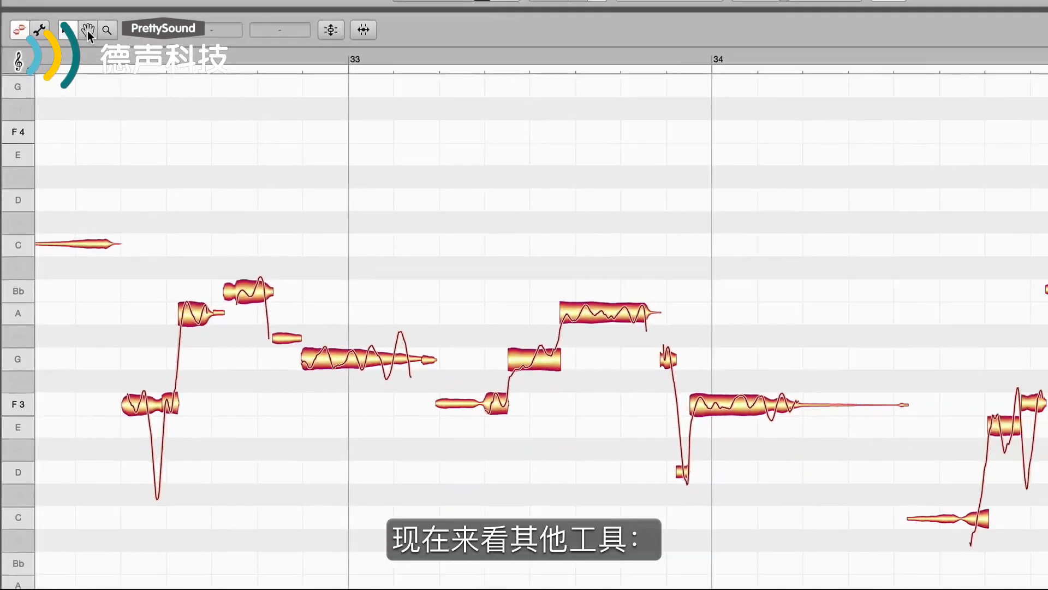
left_click_drag(271, 200, 451, 212)
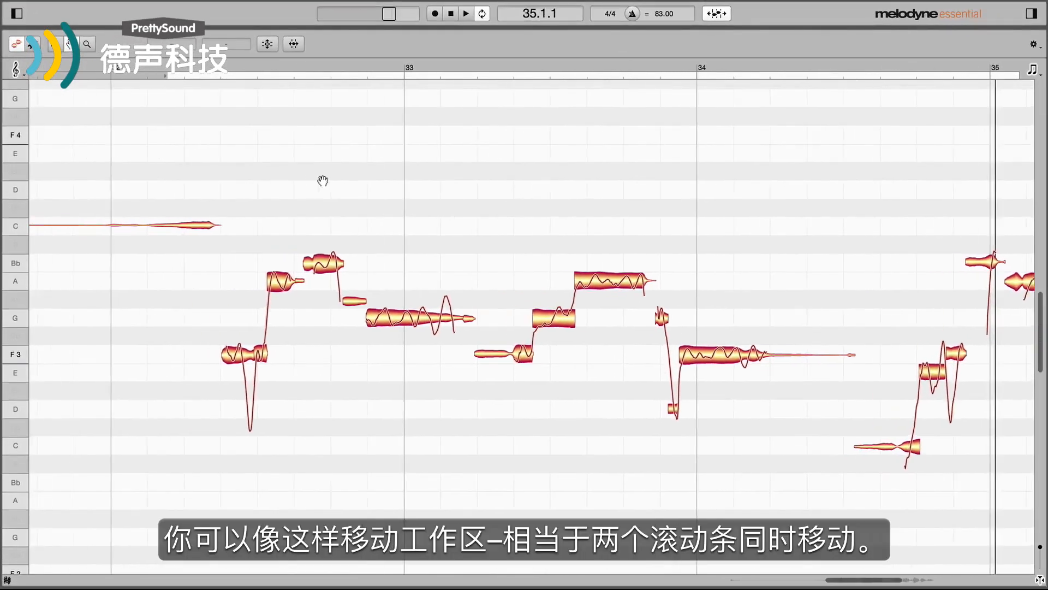
left_click_drag(322, 181, 276, 226)
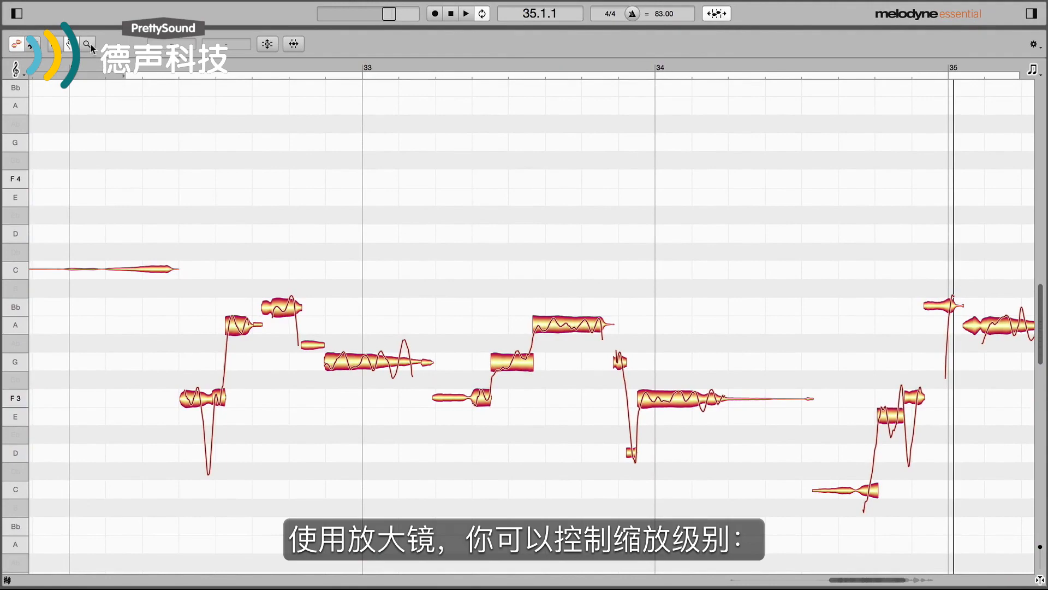
Step: Zoom the note editor horizontally and along both axes with the zoom tool, including zooming in on a note and back out
left_click_drag(222, 200, 476, 204)
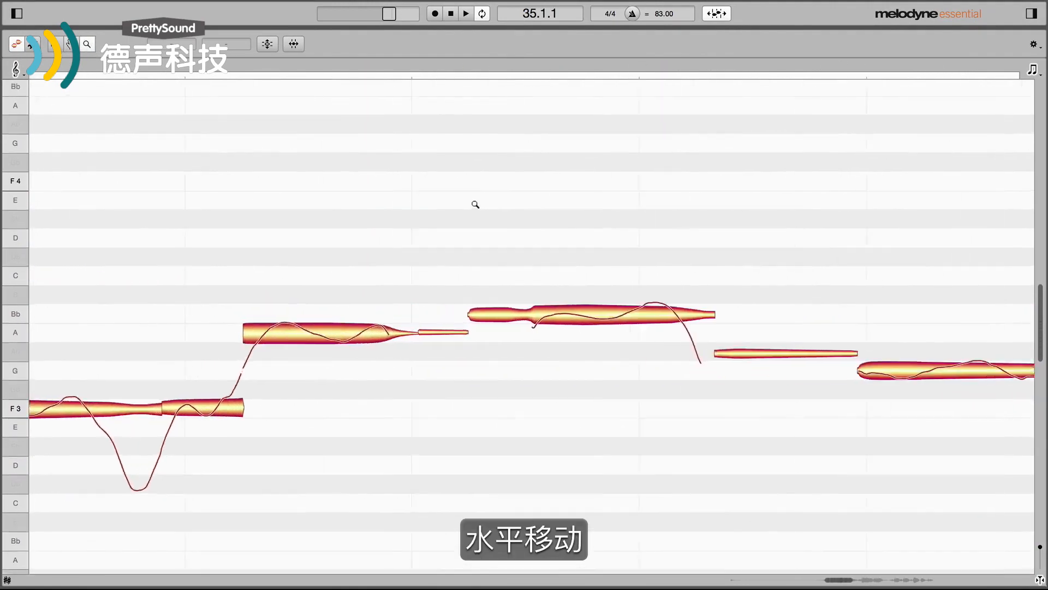
left_click_drag(345, 204, 230, 221)
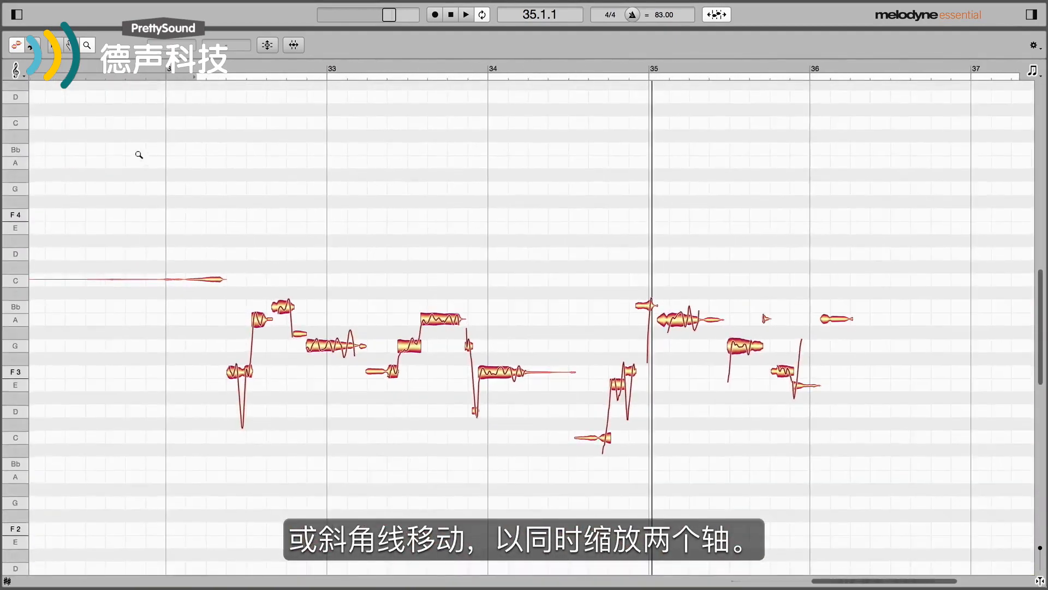
double_click(287, 307)
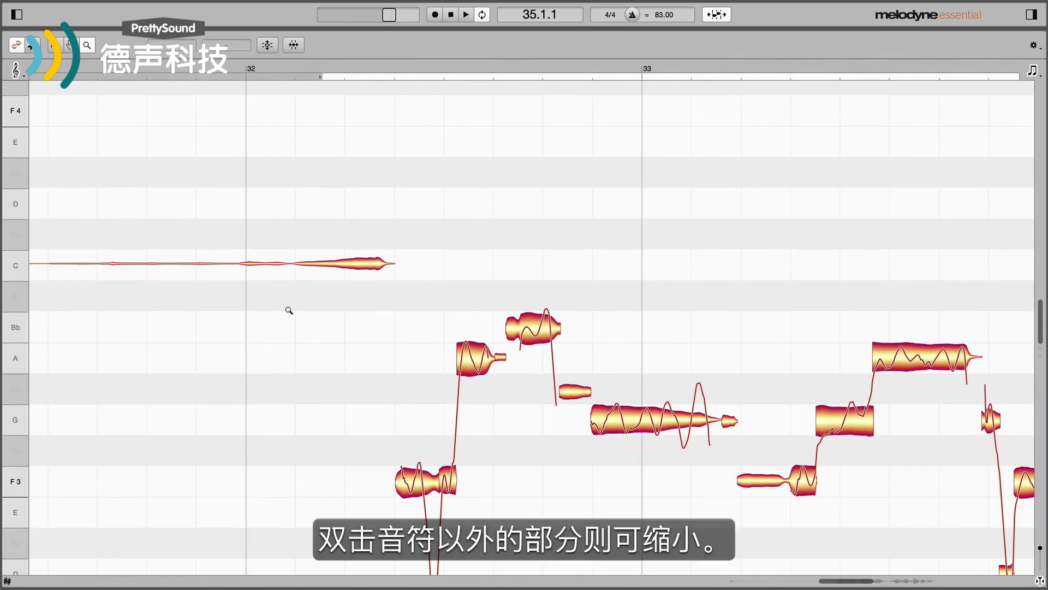
double_click(289, 310)
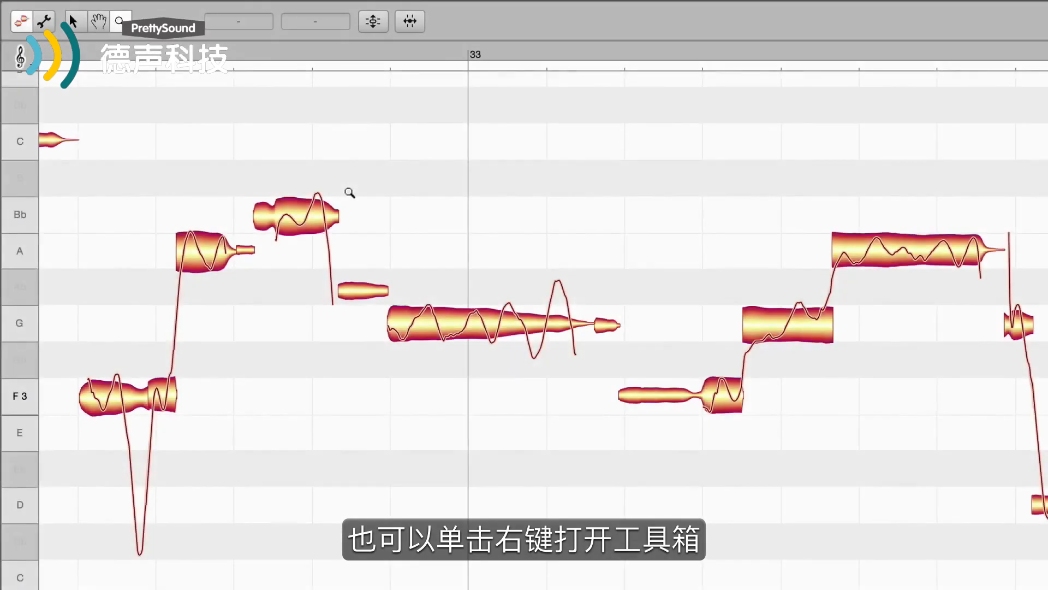
Step: Switch the active editing tool from zoom to the hand tool, and from there to the arrow-shaped main tool
right_click(349, 192)
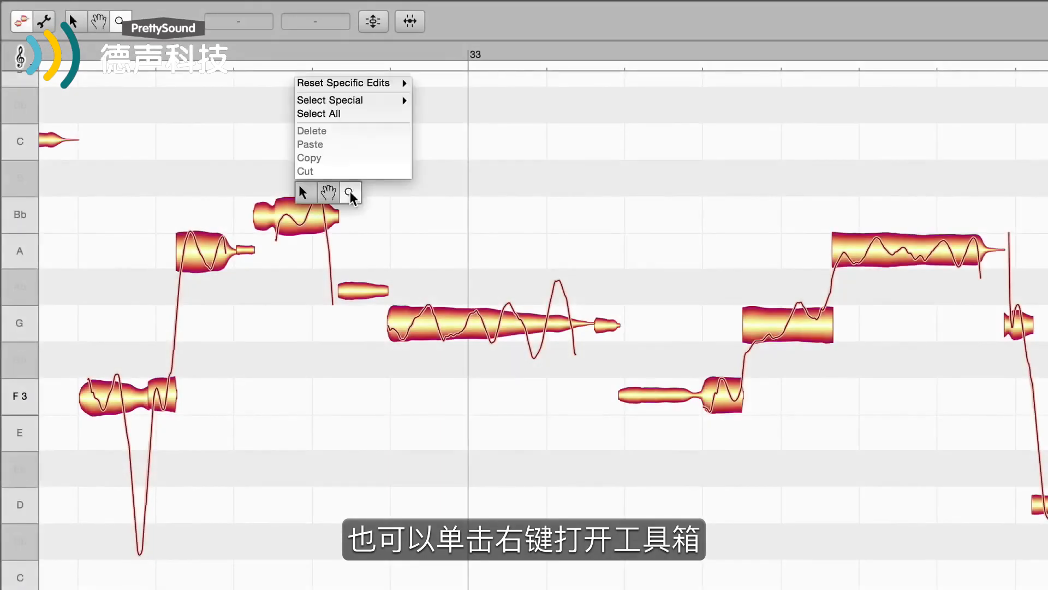
left_click(329, 194)
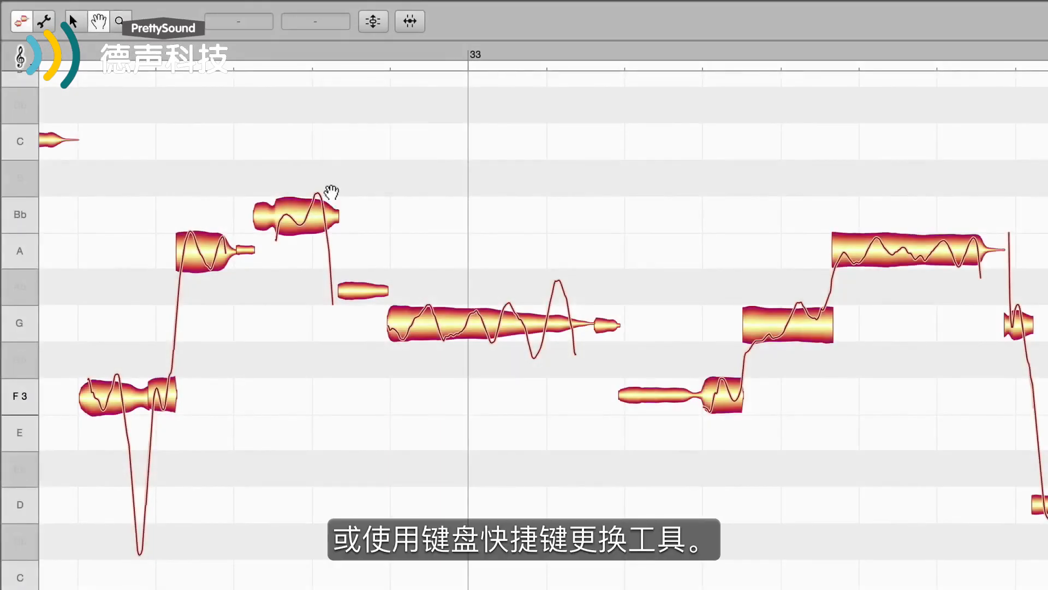
key("F1")
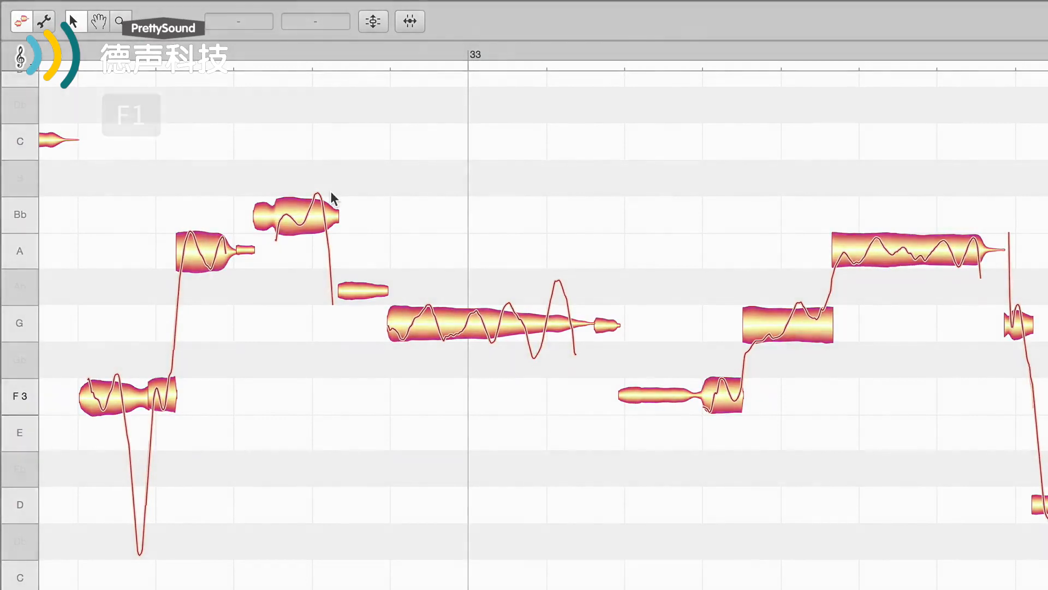